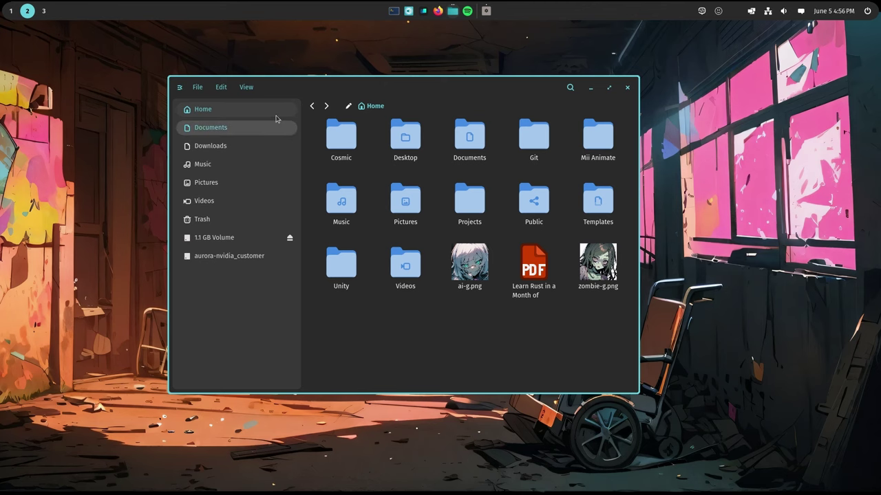
# Switch the Home folder to list view and enlarge the items by one zoom level
pyautogui.click(254, 90)
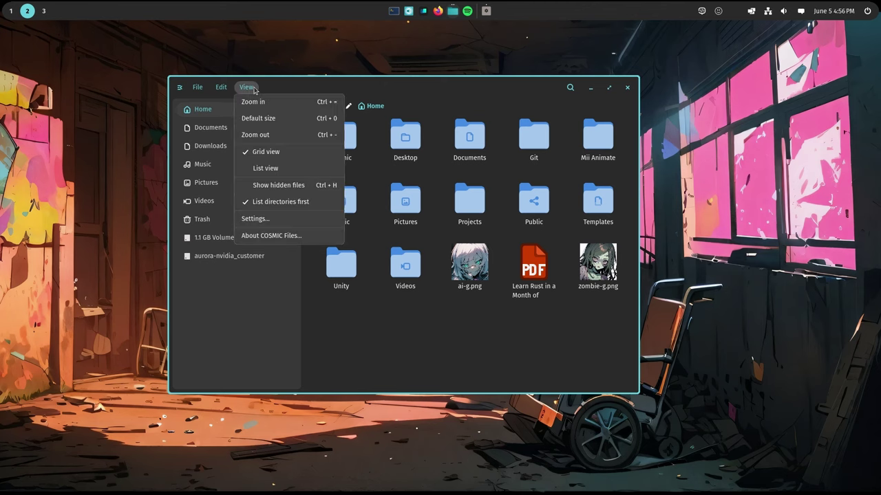
pyautogui.click(264, 167)
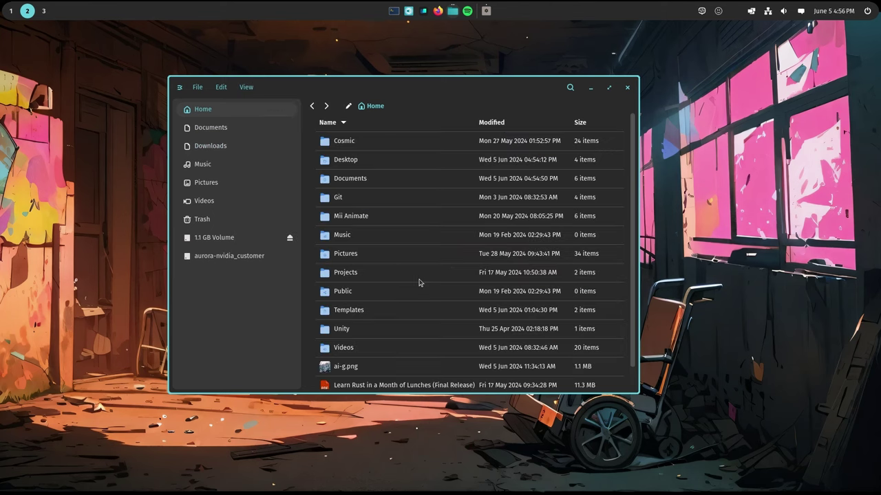
pyautogui.hotkey('ctrl', '+')
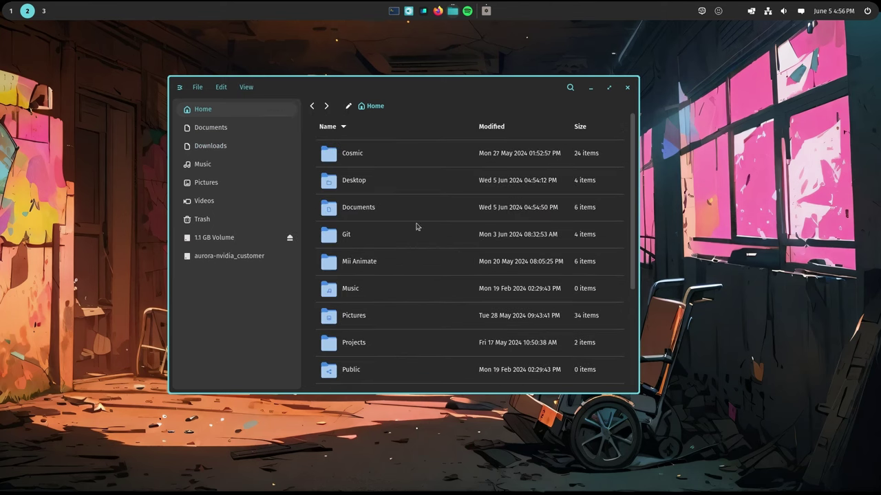
# Select the folders from Desktop through Mii Animate together with Pictures, and view the context actions for this selection
pyautogui.click(403, 192)
pyautogui.keyDown('shift'); pyautogui.click(408, 268); pyautogui.keyUp('shift')
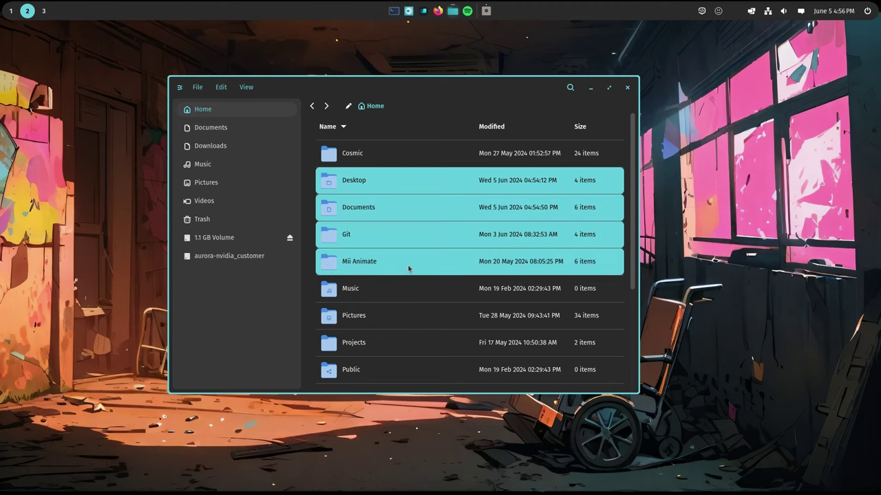
pyautogui.keyDown('ctrl'); pyautogui.click(411, 318); pyautogui.keyUp('ctrl')
pyautogui.rightClick(410, 318)
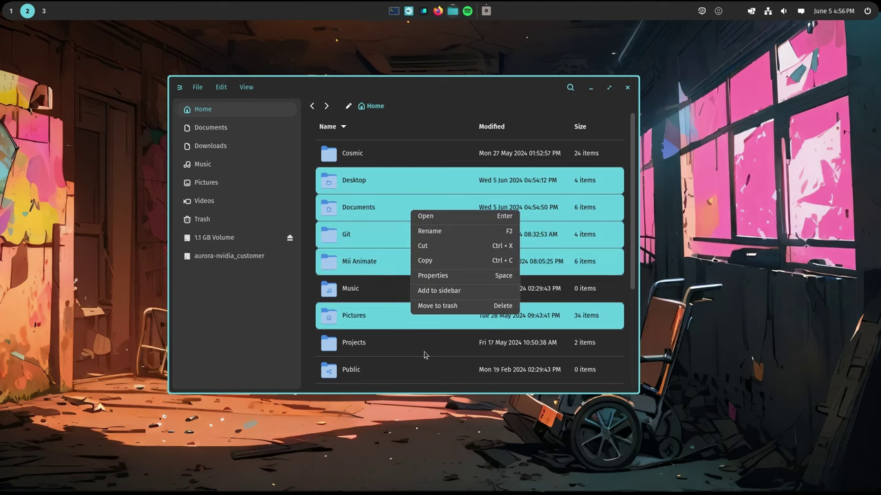
pyautogui.click(427, 164)
# Select only the Cosmic folder and return the Home folder to grid view
pyautogui.moveTo(424, 160); pyautogui.dragTo(386, 151)
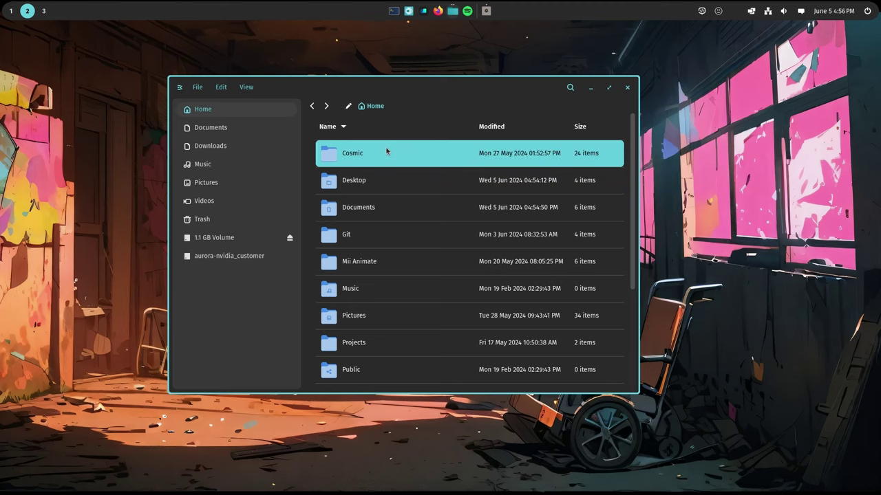
pyautogui.click(246, 87)
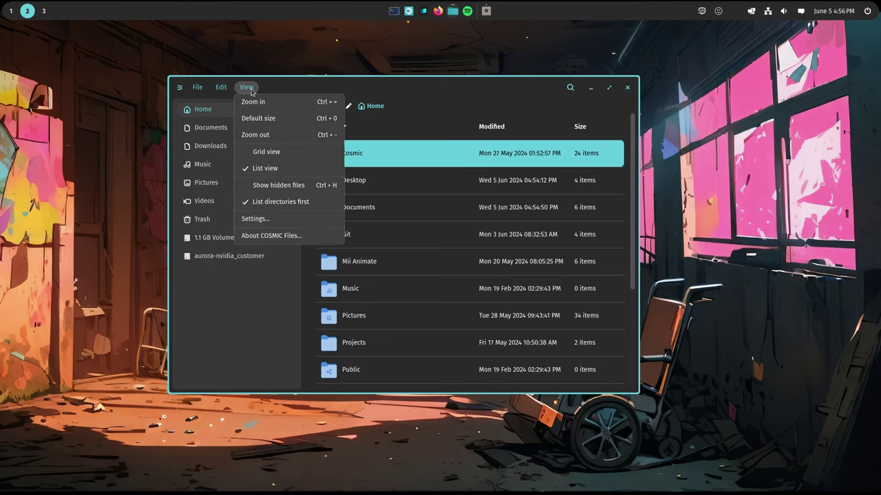
pyautogui.click(265, 151)
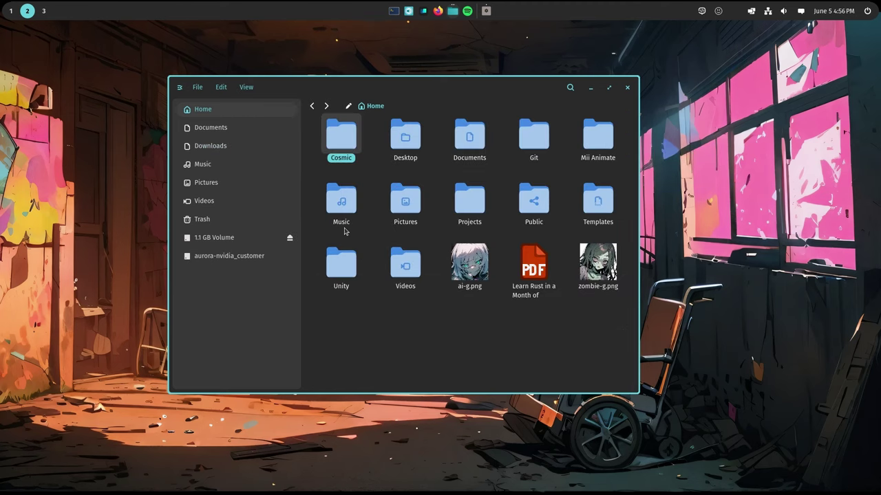
# Open the Documents folder from the sidebar in a new tab and switch back to the Home tab
pyautogui.rightClick(249, 130)
pyautogui.click(270, 136)
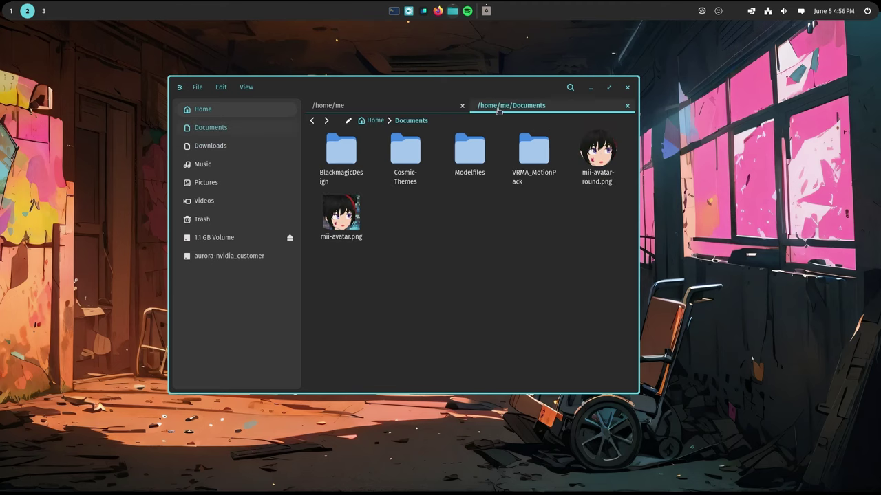
pyautogui.click(408, 105)
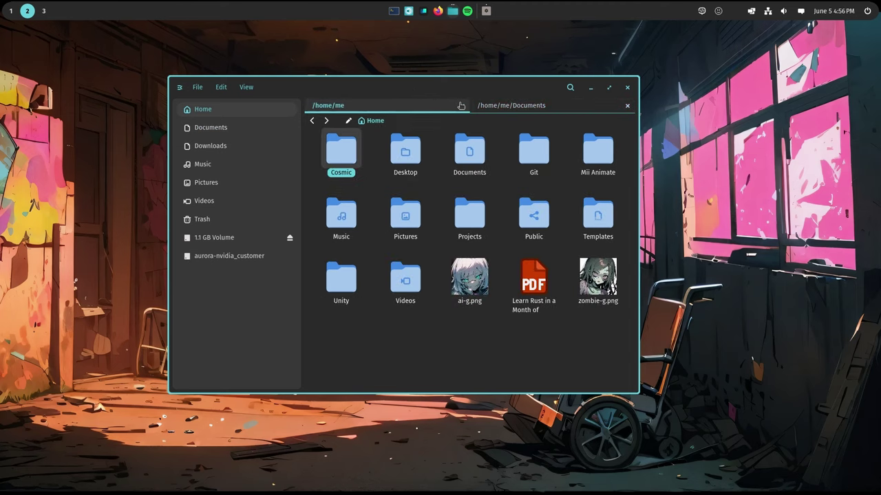
# In the Documents tab, go up to the Home folder through the path and go back to Documents
pyautogui.click(522, 106)
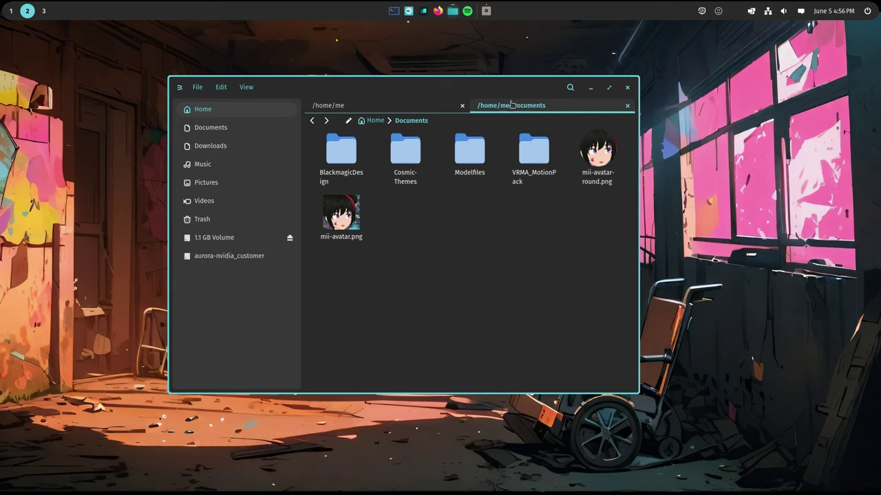
pyautogui.click(375, 121)
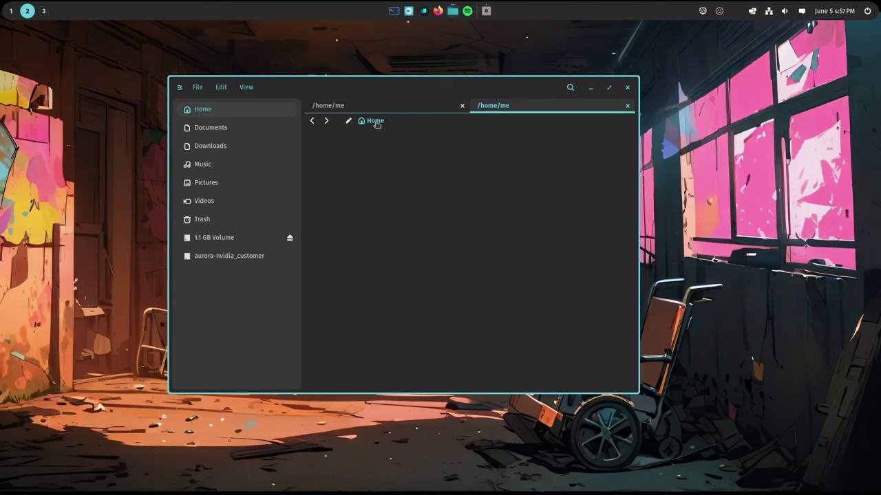
pyautogui.click(312, 121)
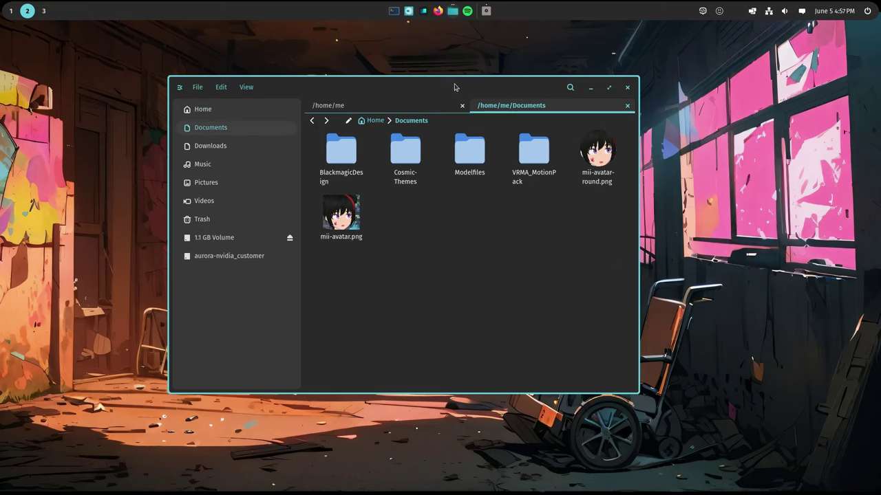
# Search the files for "zombie"
pyautogui.click(570, 87)
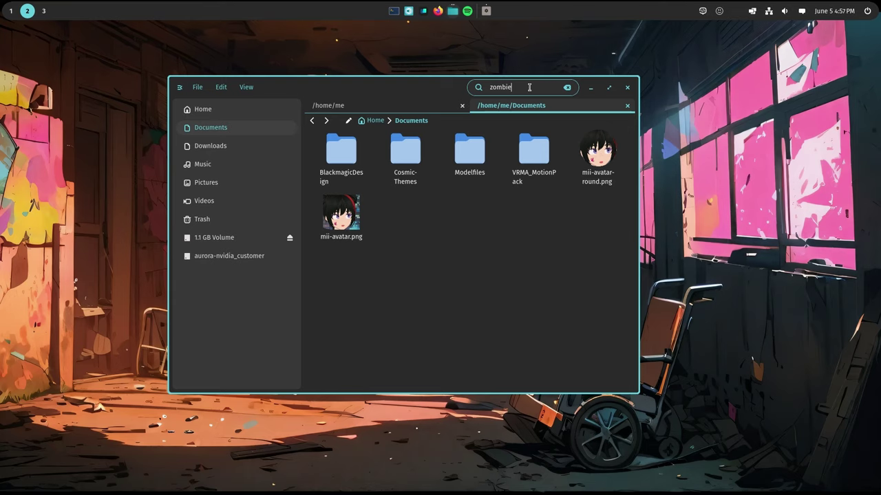
pyautogui.press('Return')
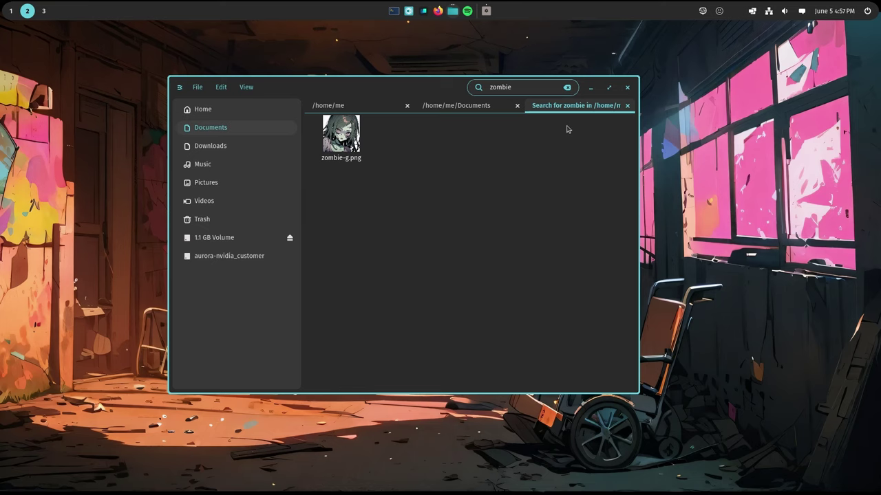
# Clear the search and close both the search results tab and the Documents tab
pyautogui.click(567, 87)
pyautogui.click(627, 105)
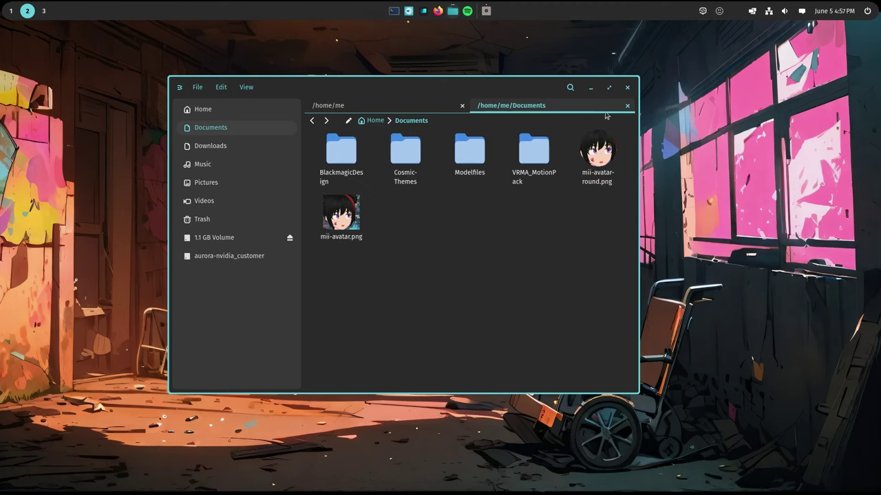
pyautogui.click(626, 106)
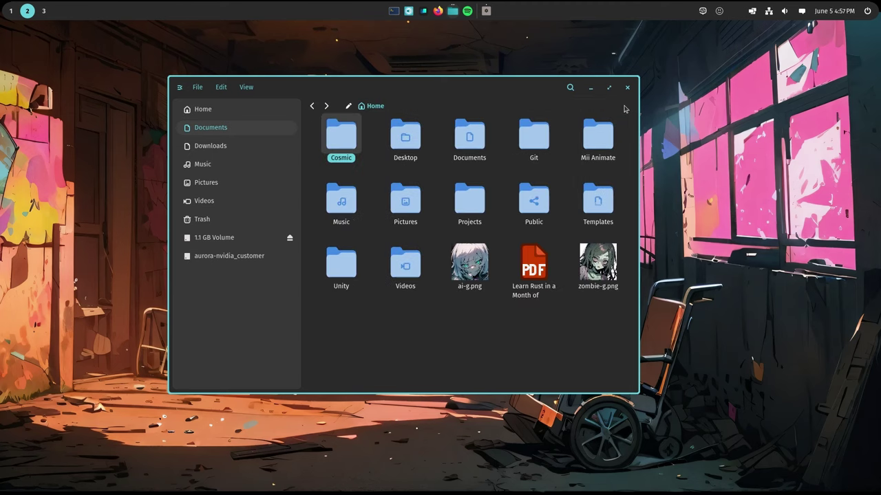
# Open the rename dialog for the Cosmic folder and cancel it
pyautogui.rightClick(391, 319)
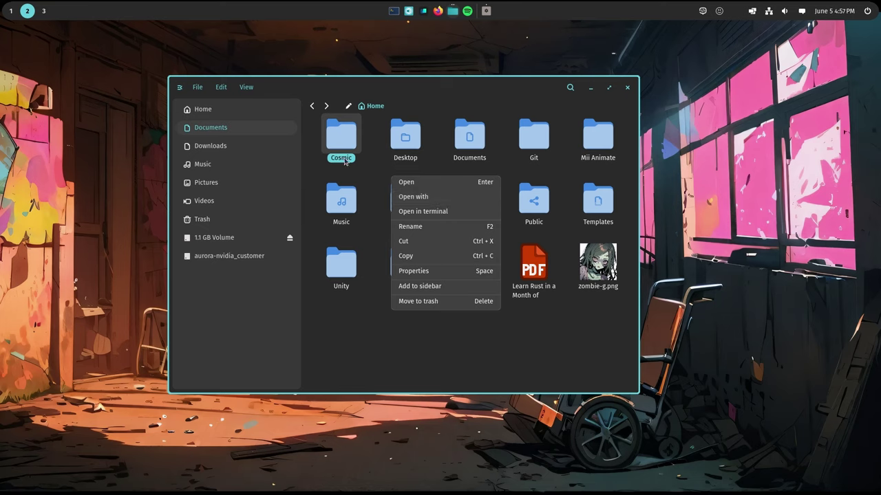
pyautogui.click(426, 227)
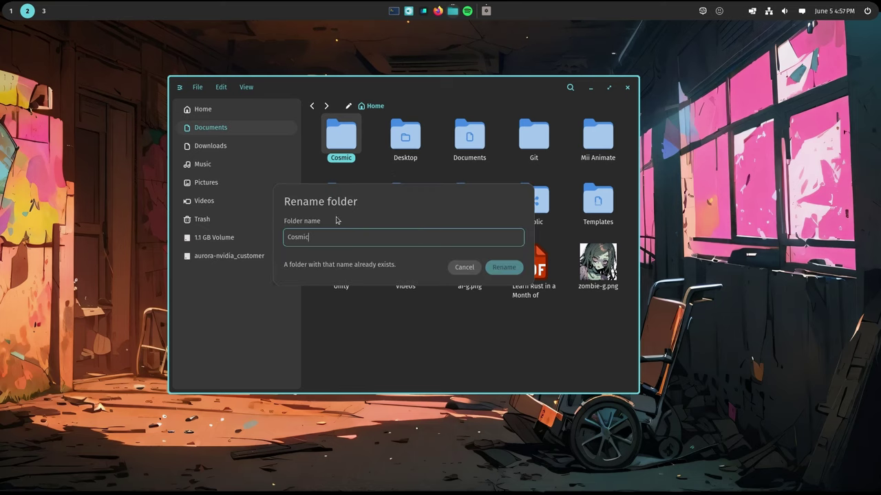
pyautogui.click(465, 268)
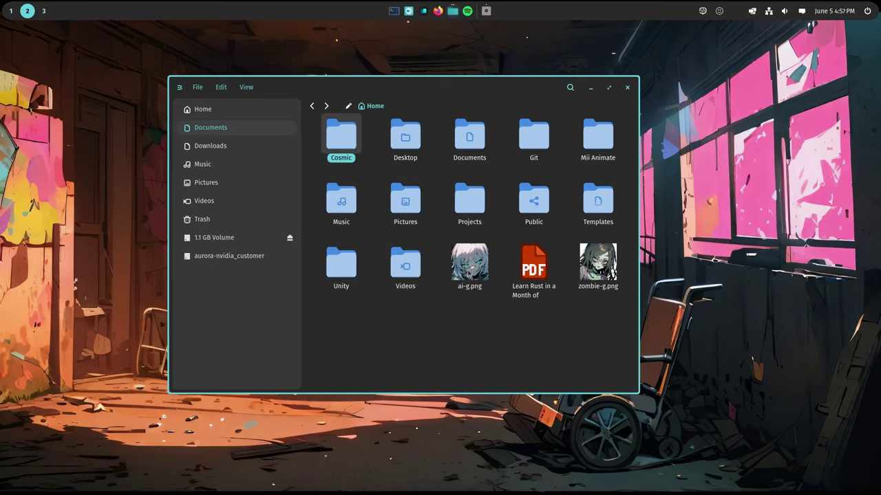
# View the dialogs for creating a new file and a new folder in Home, cancelling each one
pyautogui.rightClick(394, 326)
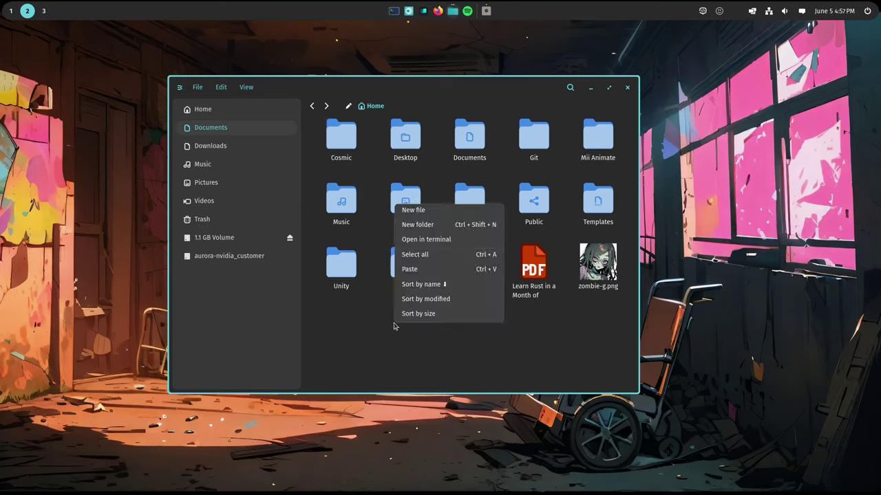
pyautogui.click(410, 209)
pyautogui.click(474, 267)
pyautogui.rightClick(375, 341)
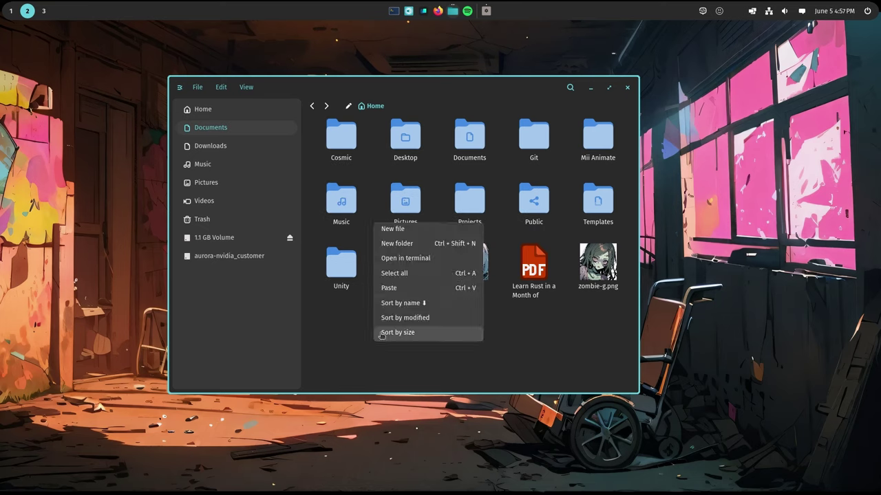
pyautogui.click(408, 244)
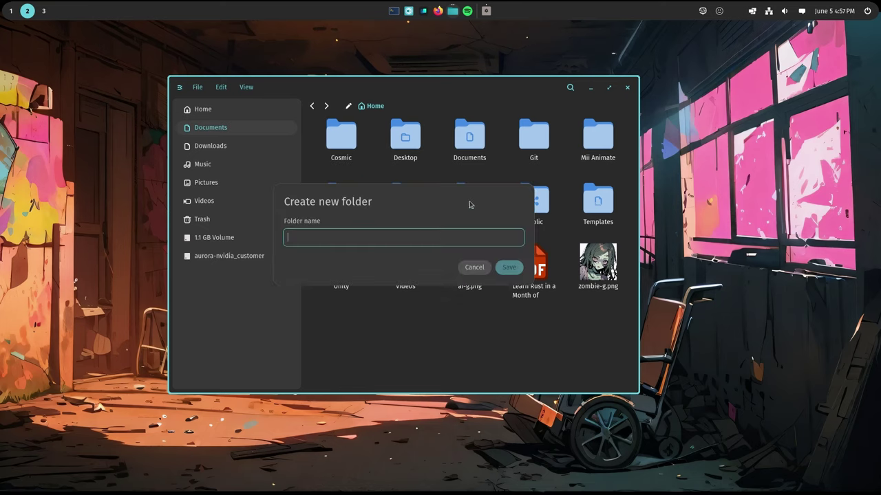
pyautogui.click(474, 267)
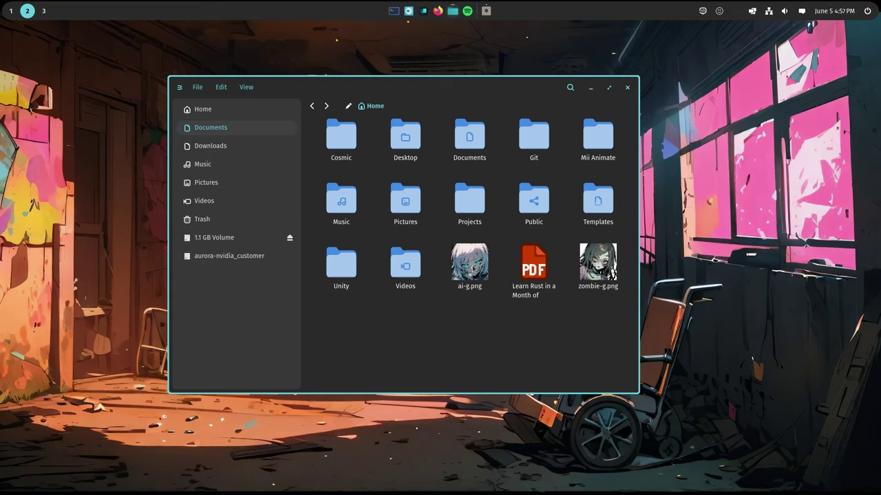
# Open the Home folder in a terminal, move the terminal window aside and close it
pyautogui.rightClick(424, 323)
pyautogui.click(447, 236)
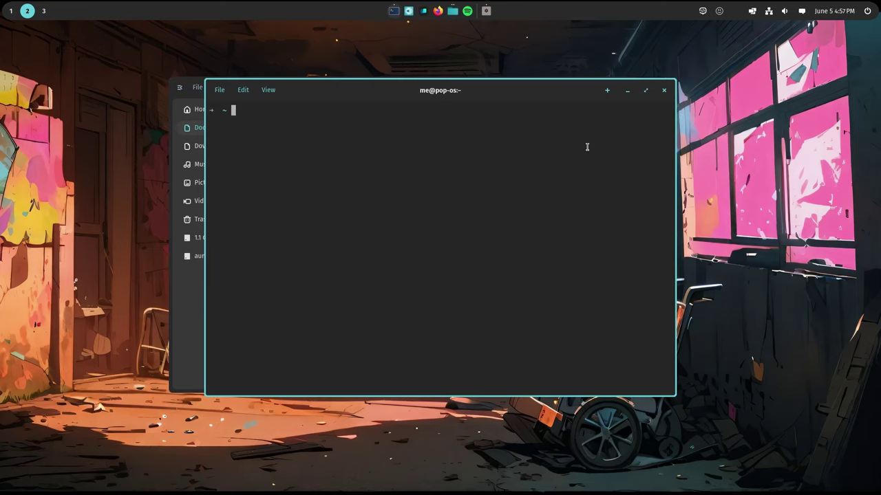
pyautogui.moveTo(590, 96); pyautogui.dragTo(724, 154)
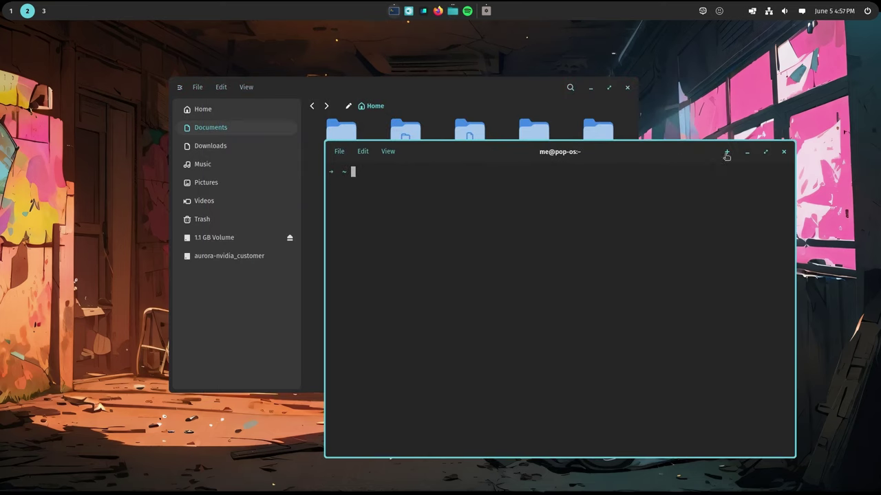
pyautogui.click(783, 152)
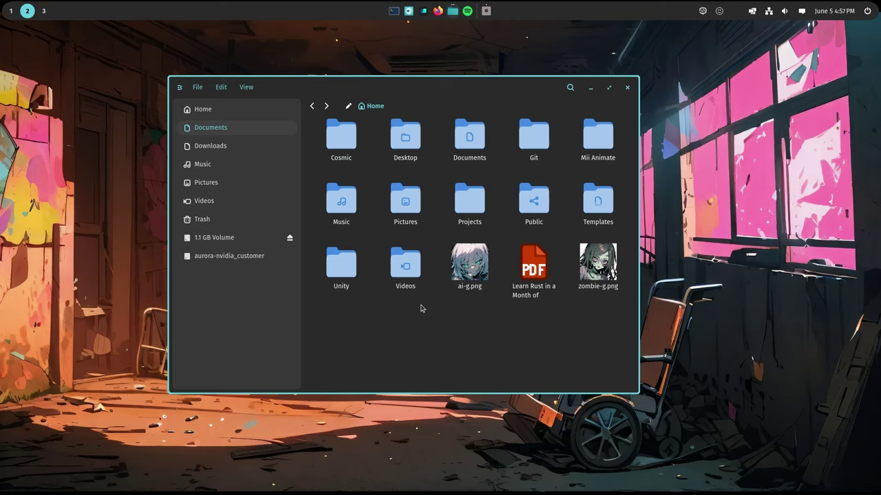
# Open the properties of the image ai-g.png in the Home folder
pyautogui.click(464, 274)
pyautogui.rightClick(464, 274)
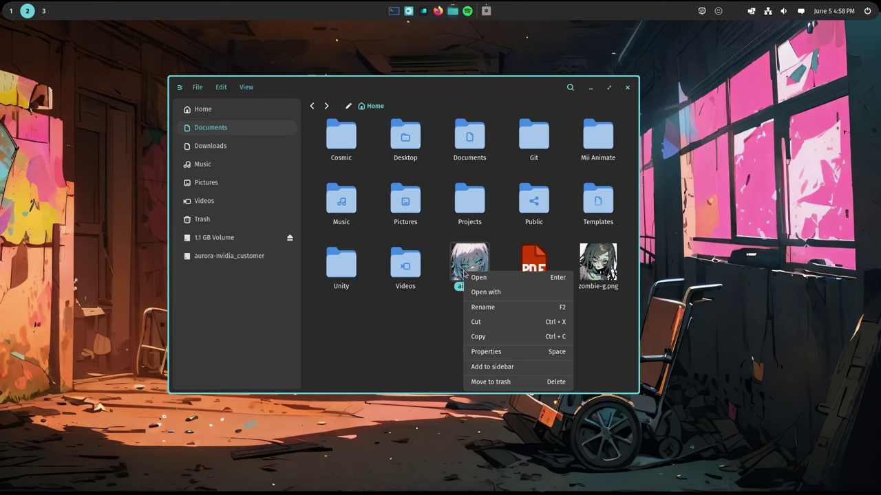
pyautogui.click(489, 351)
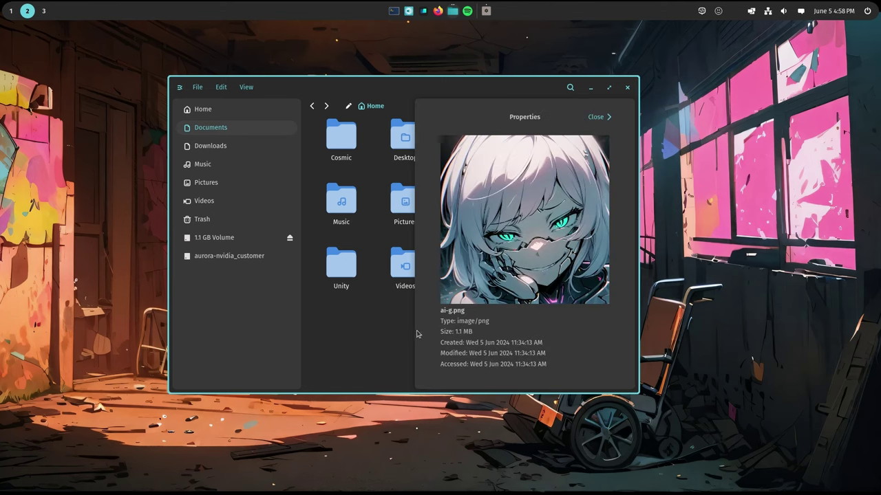
# Browse the properties of the neighbouring items, ending on zombie-g.png, and close the properties view
pyautogui.press('Left')
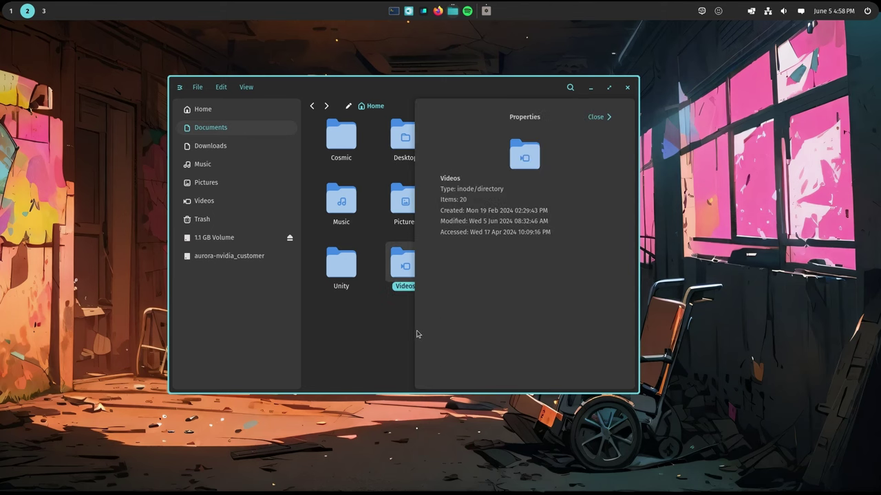
pyautogui.press('Left')
pyautogui.press('Right')
pyautogui.press('Right')
pyautogui.press('Right')
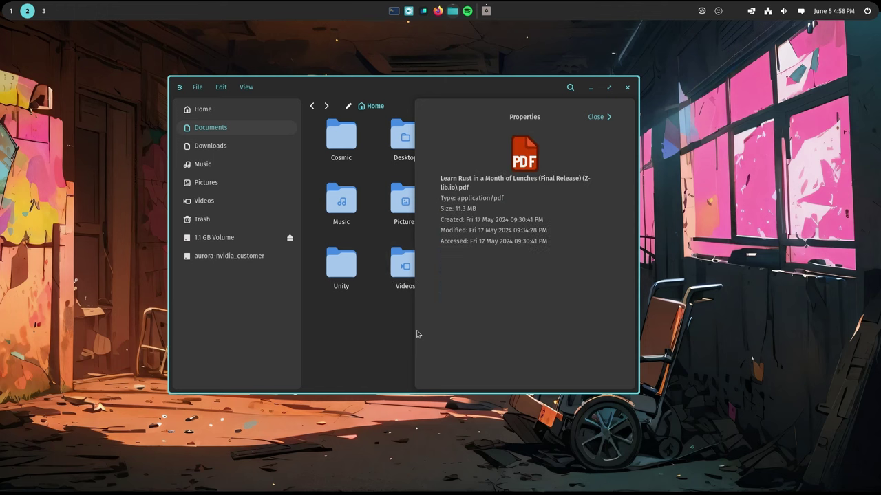
pyautogui.press('Right')
pyautogui.press('Left')
pyautogui.press('Right')
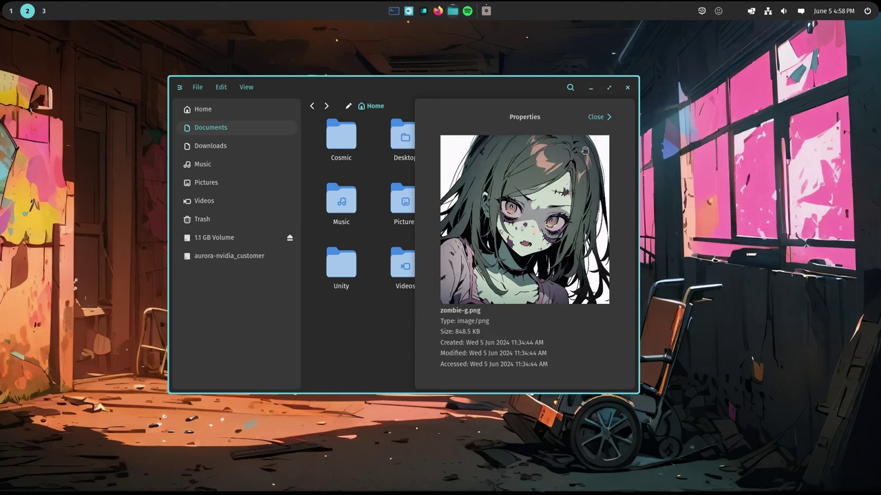
pyautogui.click(604, 118)
pyautogui.click(486, 322)
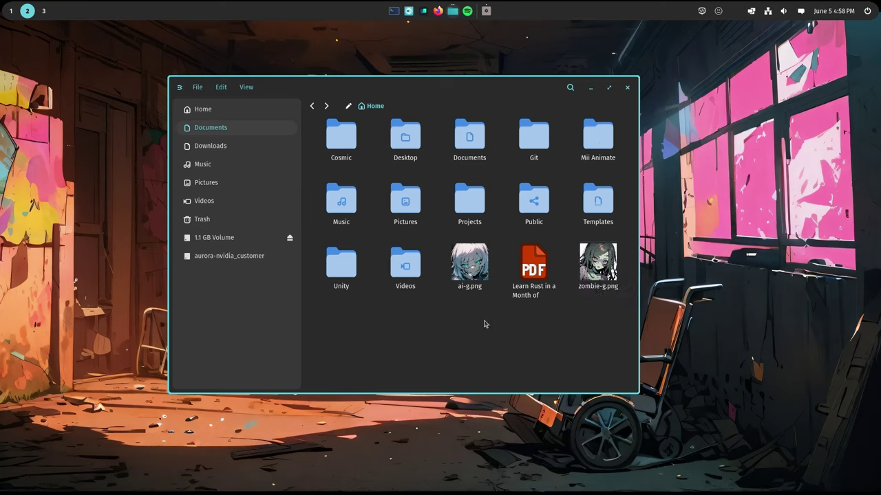
# Open the list of failed and completed file operations
pyautogui.click(224, 89)
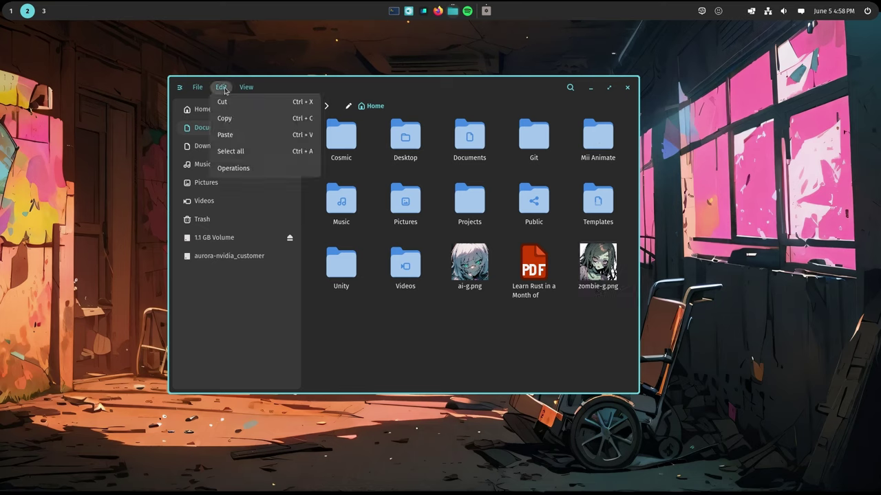
pyautogui.click(232, 168)
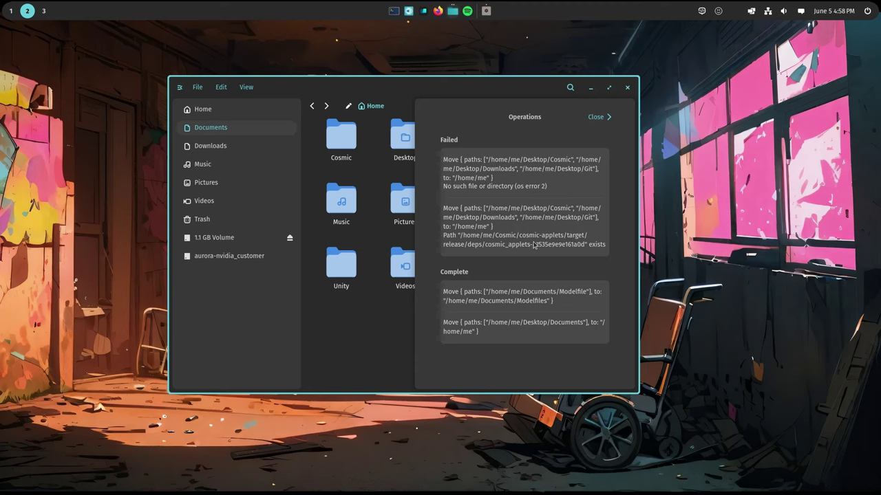
# Close the operations list and permanently delete all items in the Trash
pyautogui.click(595, 118)
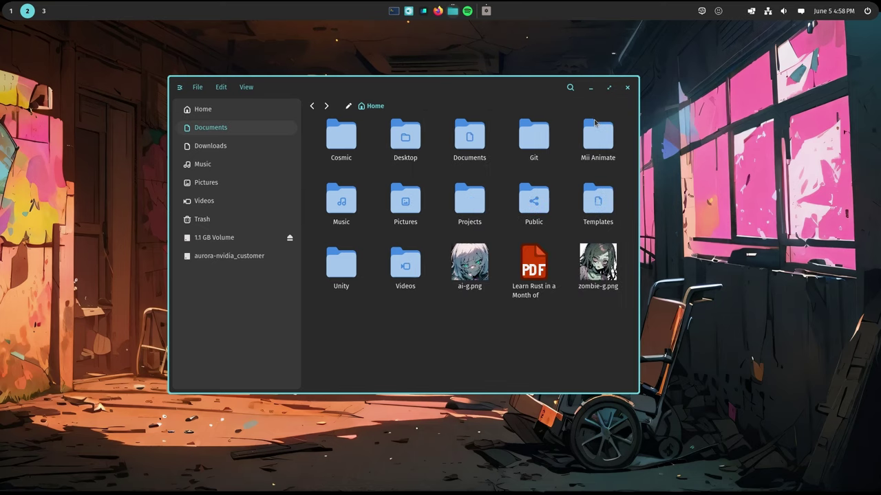
pyautogui.click(259, 225)
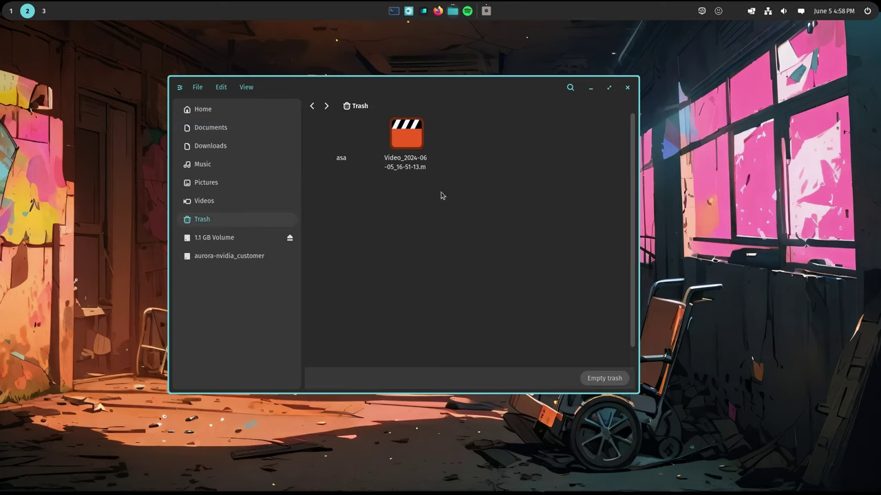
pyautogui.click(603, 377)
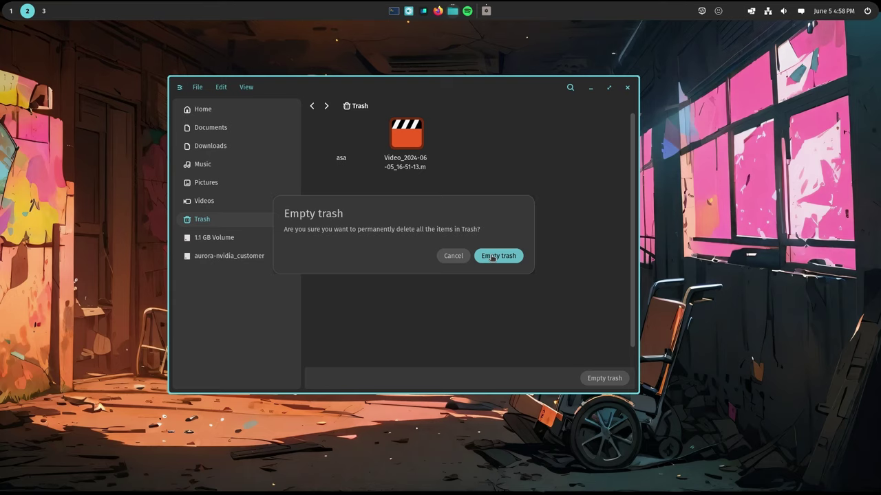
pyautogui.click(492, 257)
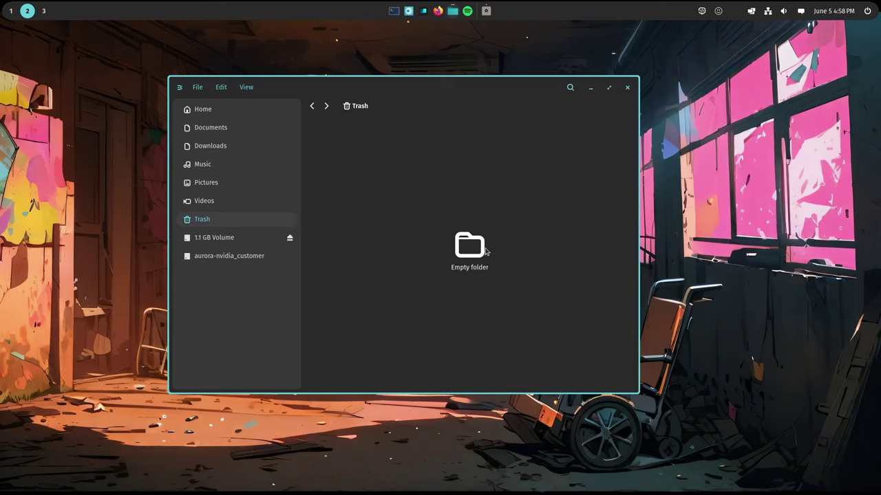
# View the contents of the 1.1 GB Volume and return to the Home folder
pyautogui.click(222, 238)
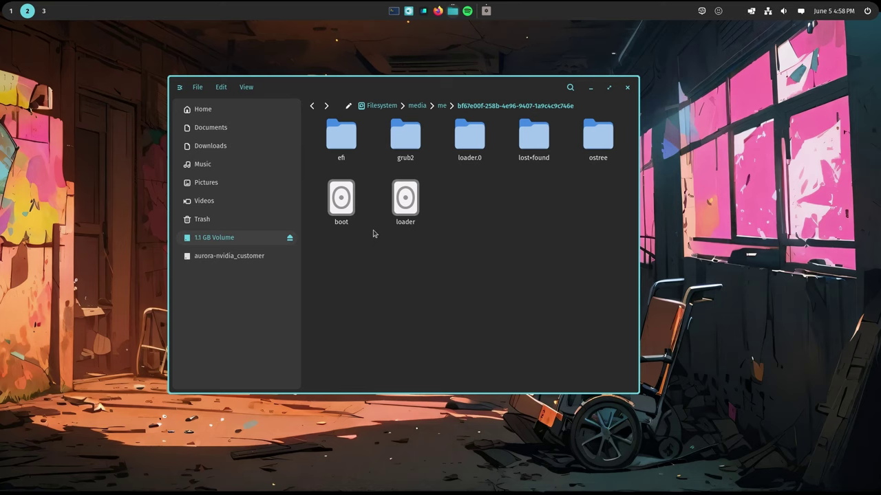
pyautogui.click(237, 111)
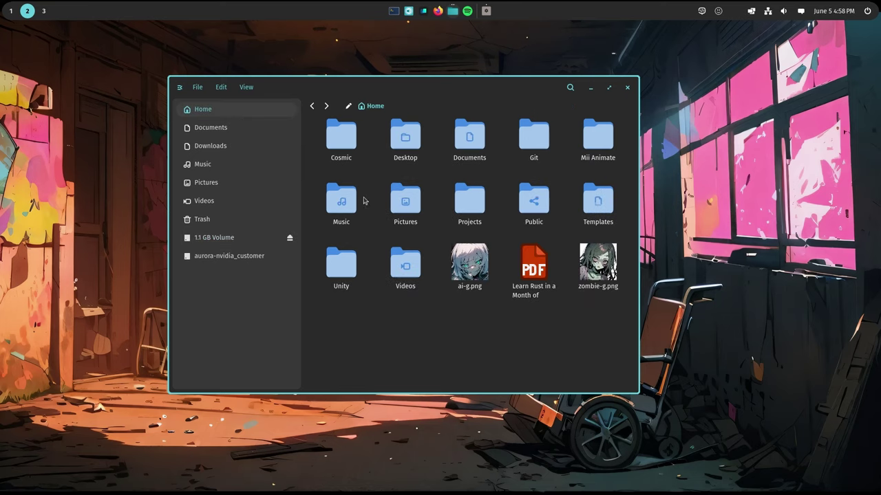
# Add ai-g.png to the sidebar, open the image from that entry and close the viewer
pyautogui.rightClick(472, 264)
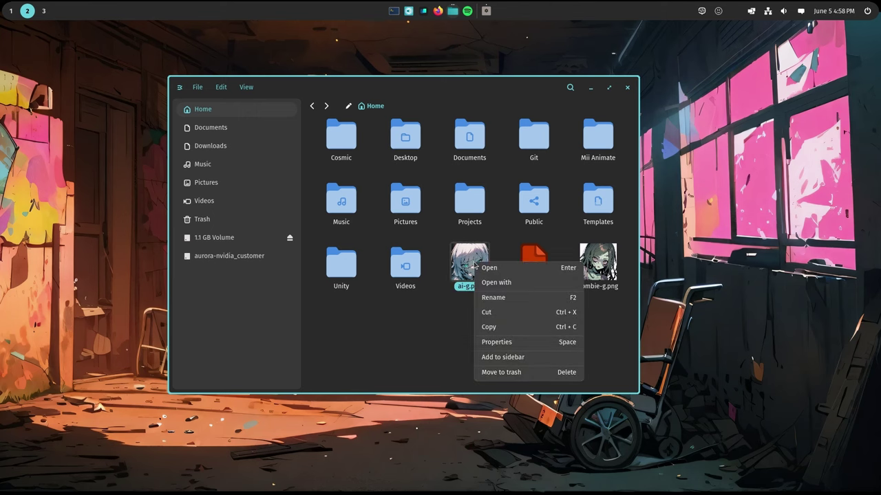
pyautogui.click(542, 357)
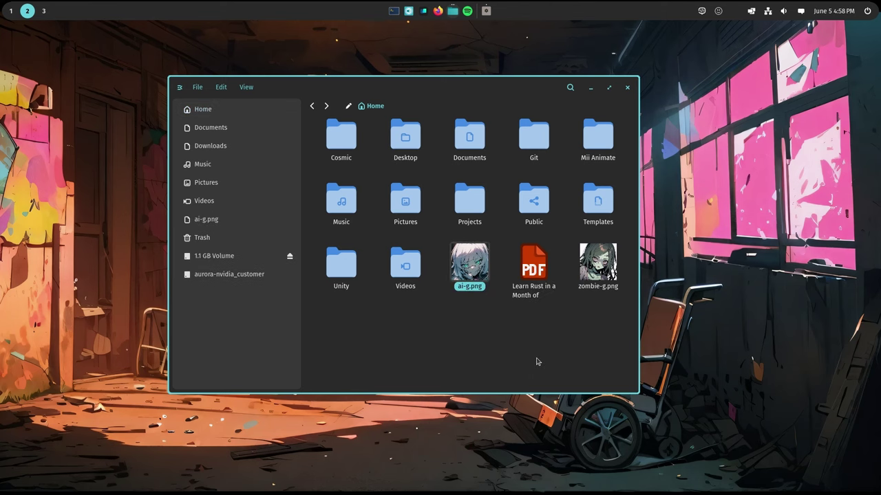
pyautogui.click(252, 222)
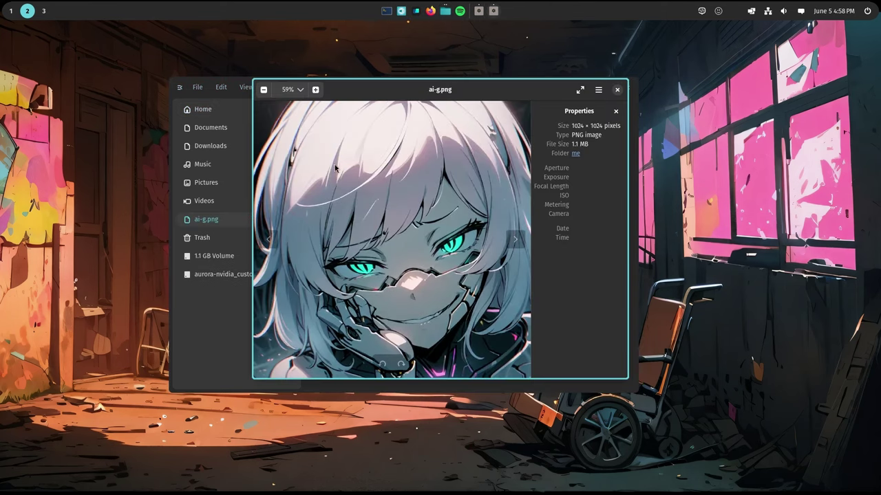
pyautogui.click(617, 89)
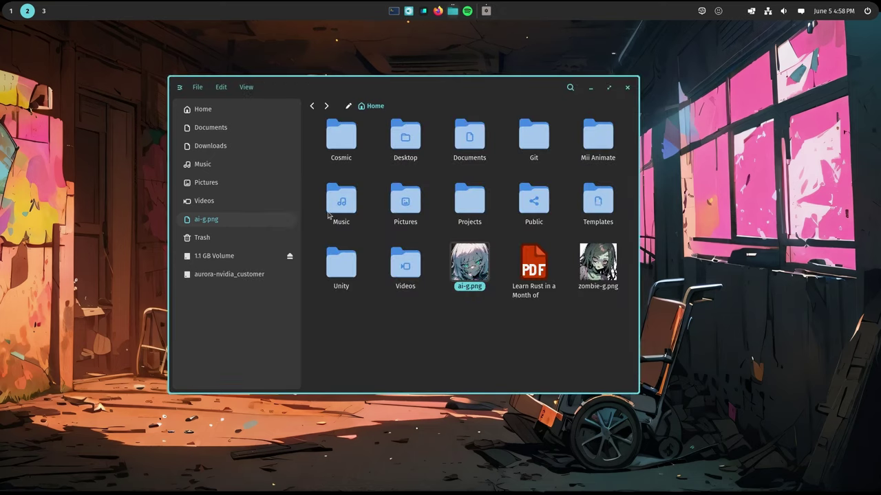
# Remove ai-g.png from the sidebar and view the actions available for the Downloads entry
pyautogui.rightClick(247, 219)
pyautogui.click(278, 275)
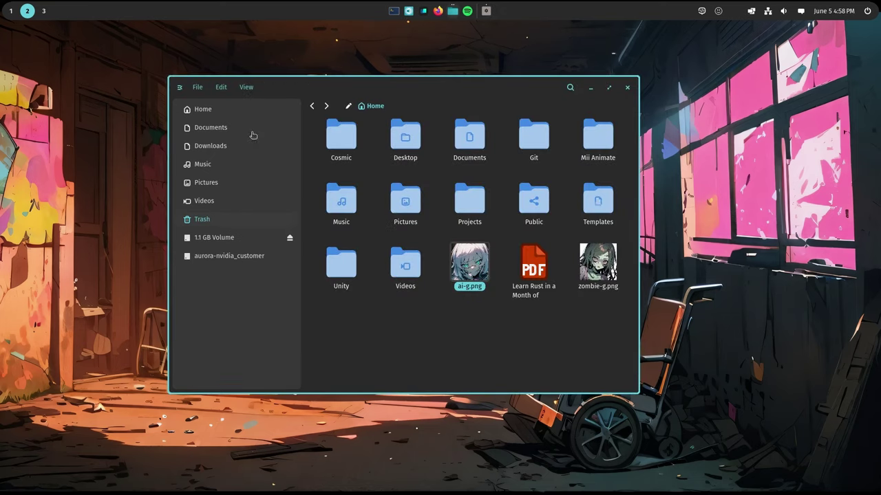
pyautogui.rightClick(227, 146)
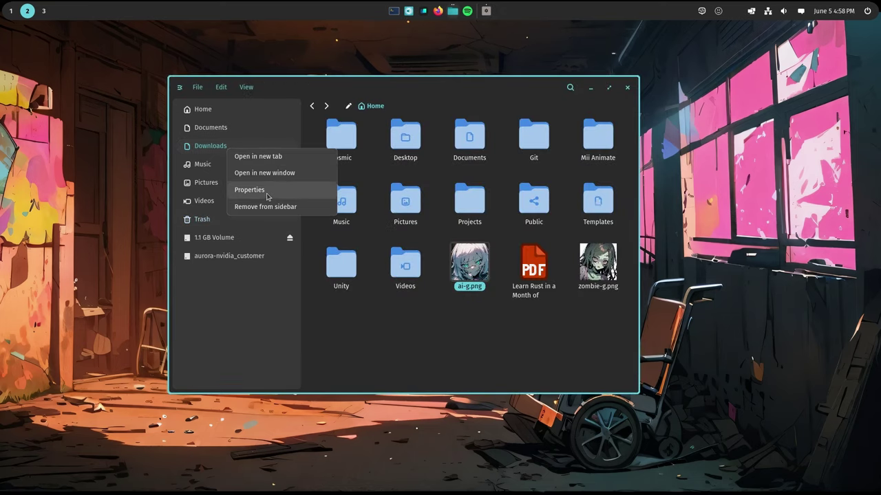
pyautogui.click(432, 314)
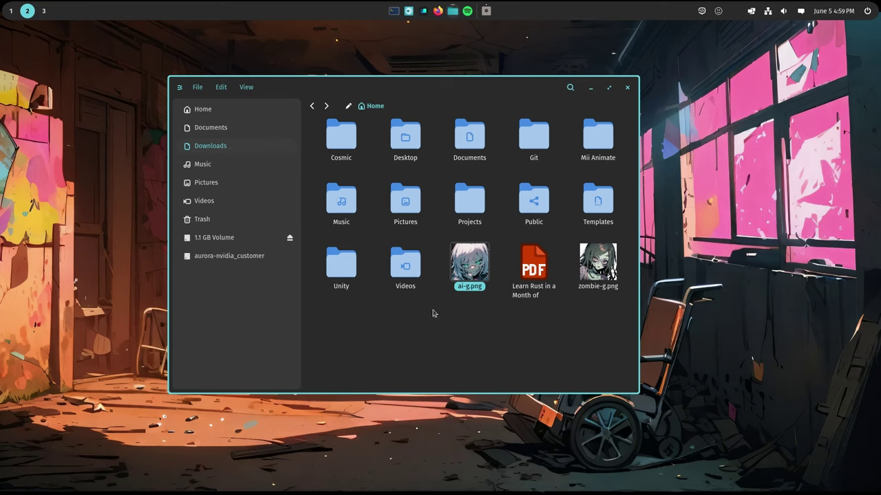
# Open the file manager's settings and set the theme to Light
pyautogui.click(251, 91)
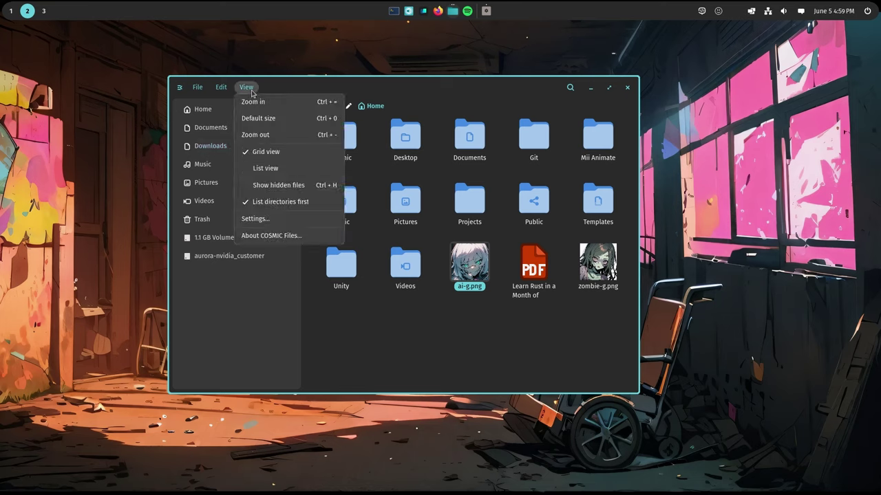
pyautogui.click(256, 220)
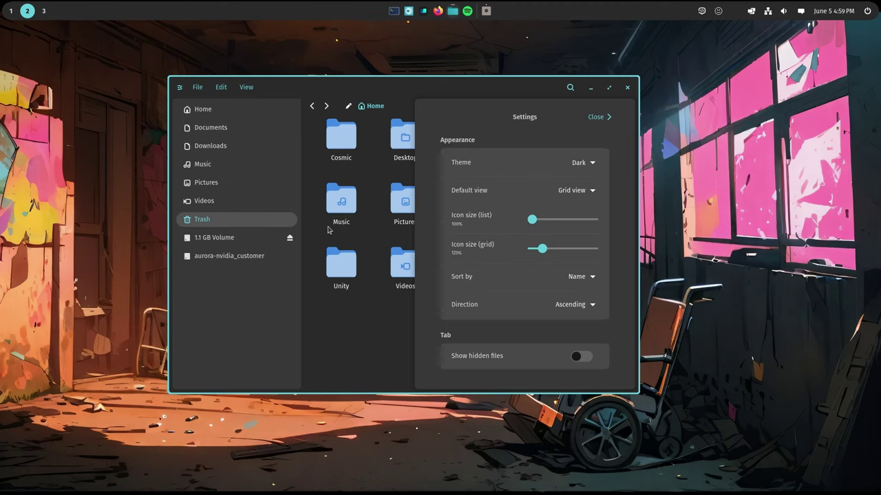
pyautogui.click(594, 163)
pyautogui.click(580, 212)
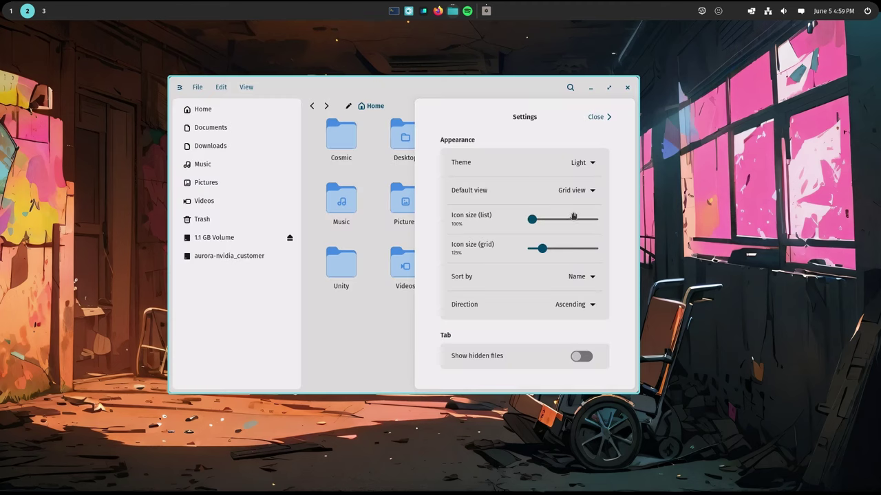
# Turn the display of hidden files on and back off
pyautogui.click(582, 357)
pyautogui.click(582, 357)
# Set the default view to List view and the list icon size to 150%, and close the settings
pyautogui.click(585, 196)
pyautogui.click(582, 229)
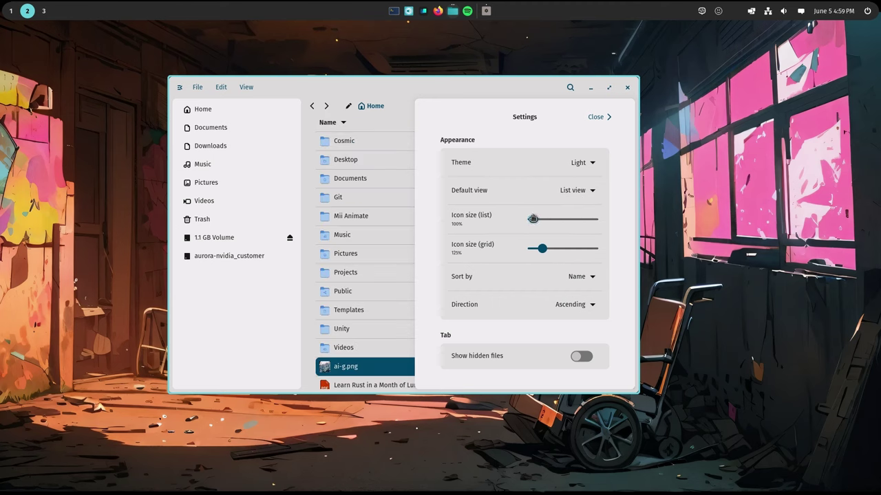
pyautogui.moveTo(532, 219); pyautogui.dragTo(536, 221)
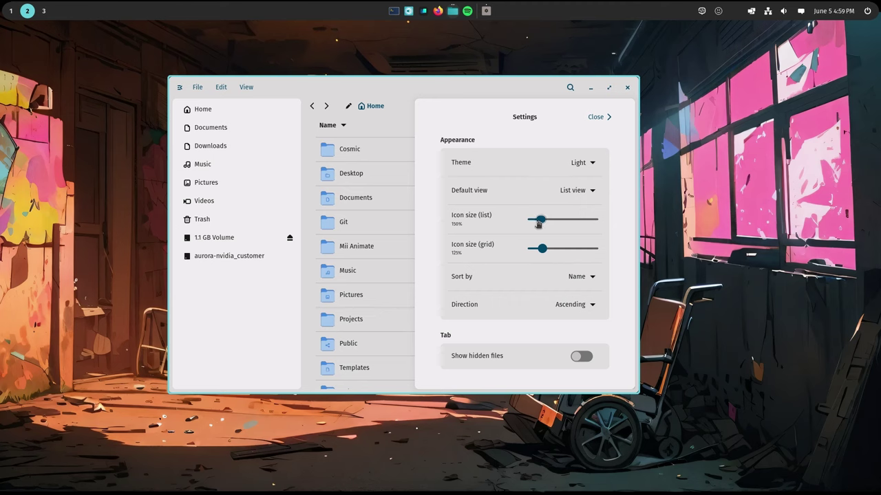
pyautogui.click(602, 118)
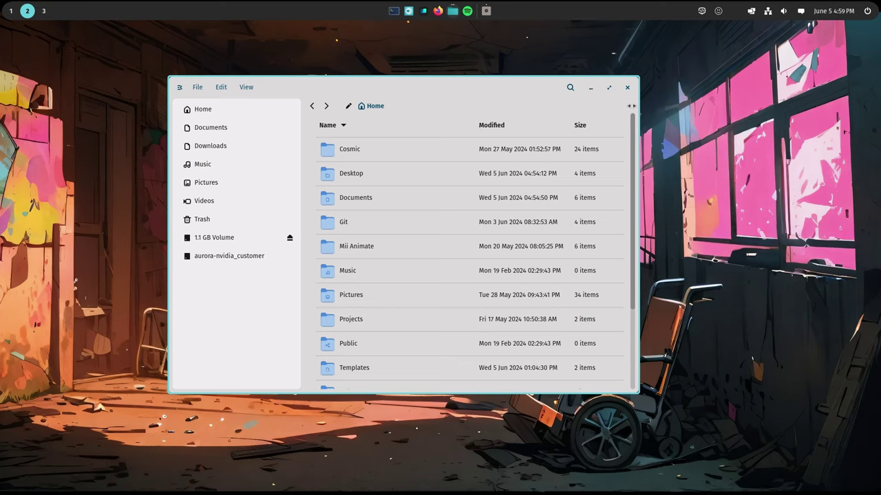
# Hide the sidebar and show it again
pyautogui.click(178, 88)
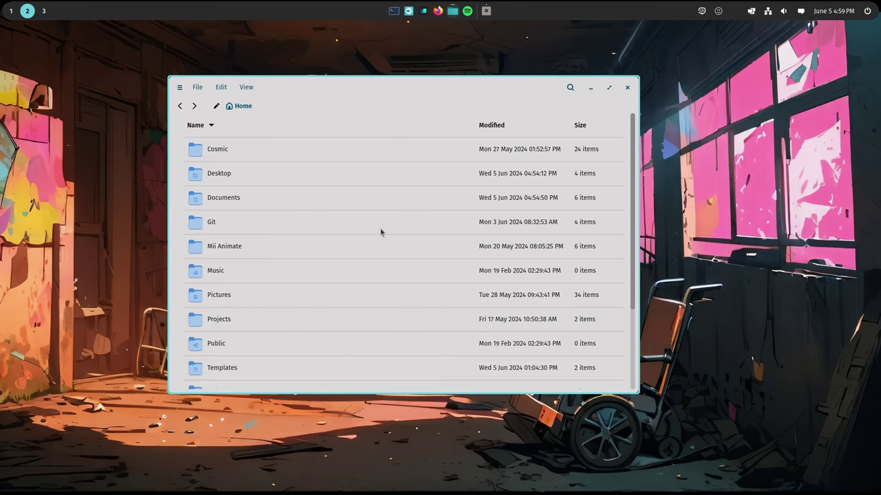
pyautogui.click(179, 87)
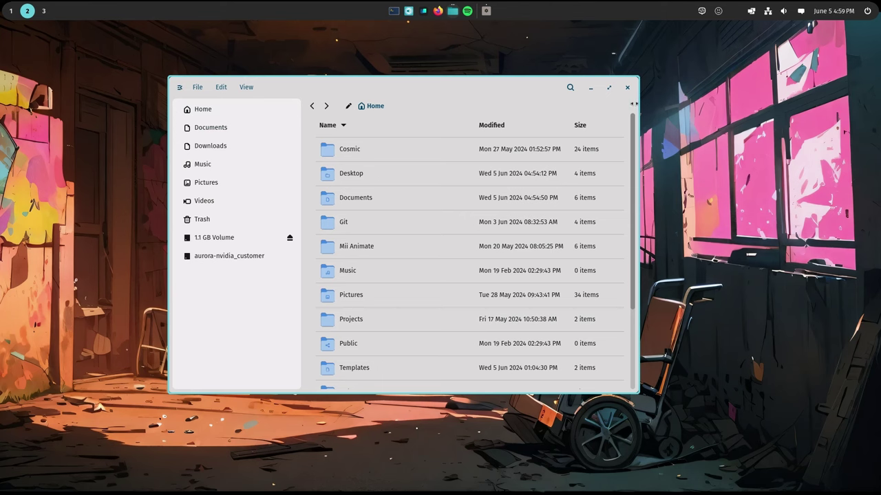
# Narrow the window to a single-column layout and browse the Documents and Home folders from the sidebar
pyautogui.moveTo(631, 105); pyautogui.dragTo(353, 118)
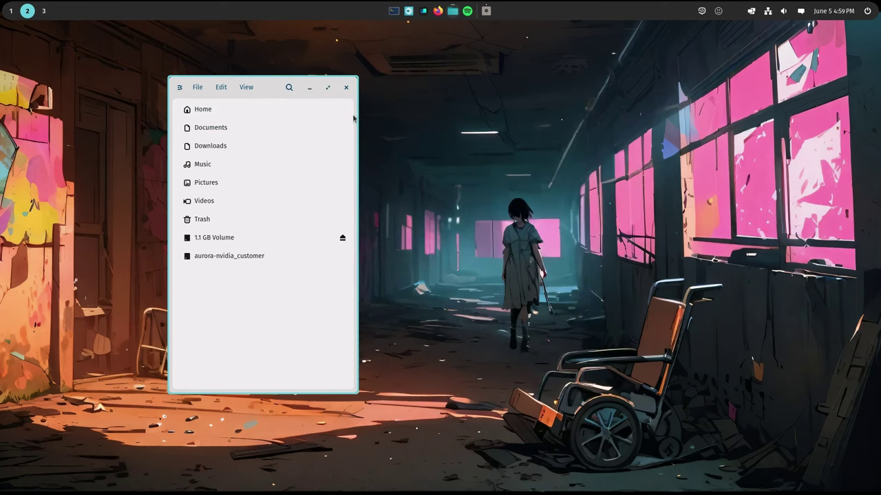
pyautogui.click(242, 130)
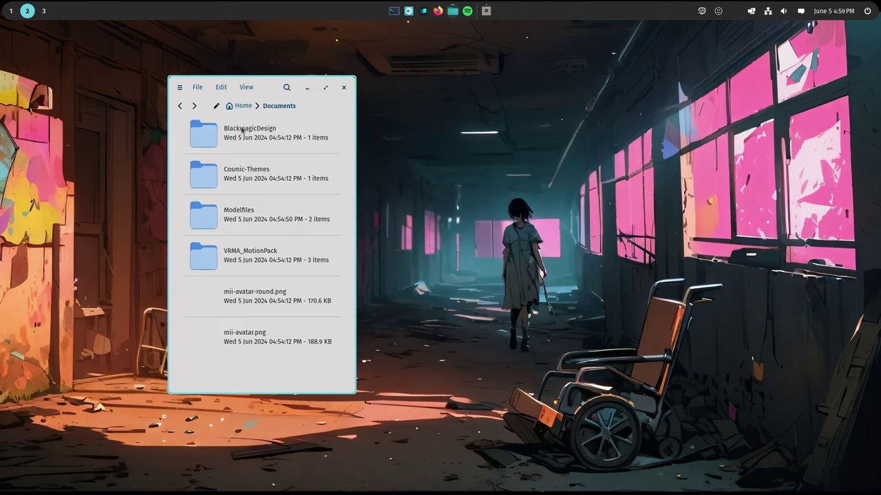
pyautogui.click(178, 88)
pyautogui.click(210, 110)
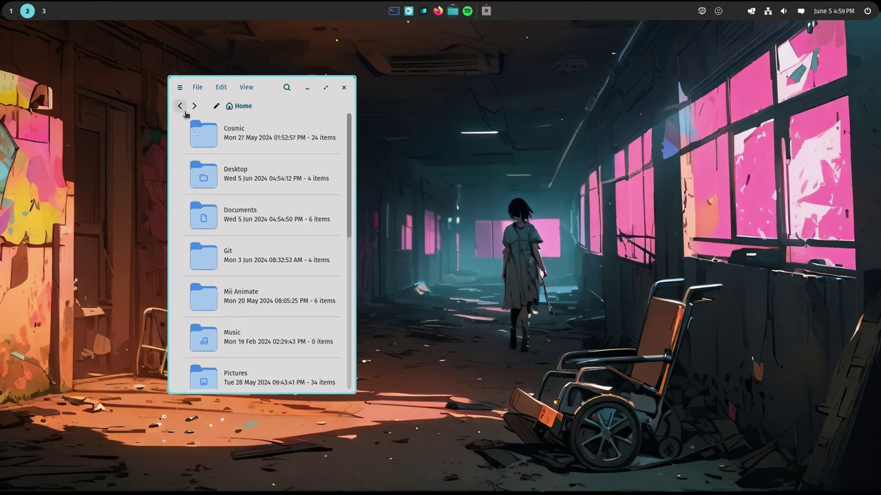
# Show the sidebar in the narrow window and widen the window to fit the file list beside it
pyautogui.click(179, 87)
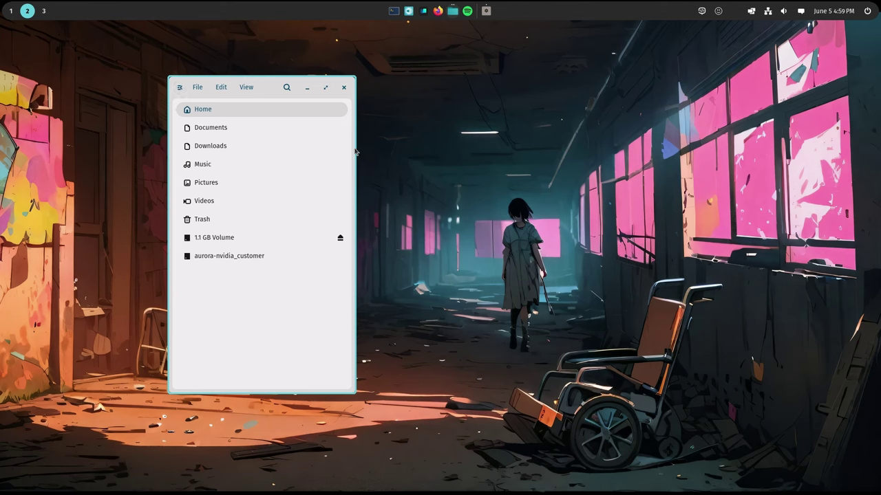
pyautogui.moveTo(349, 174); pyautogui.dragTo(673, 195)
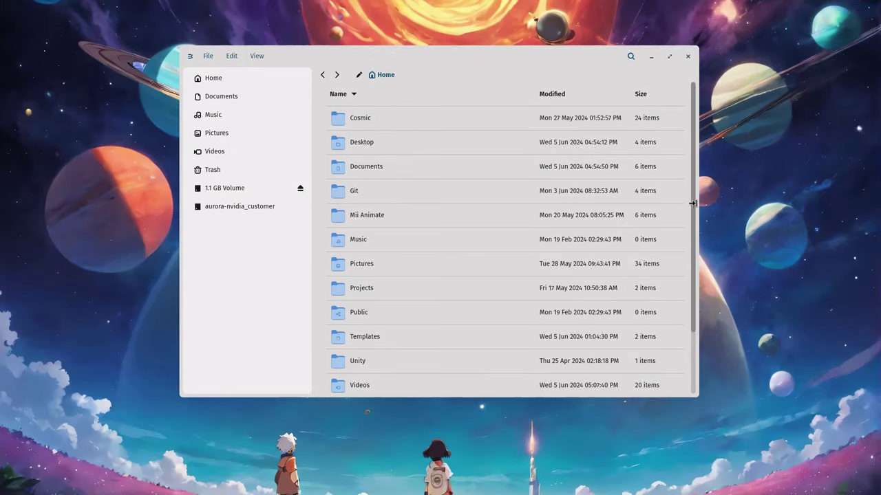
# Shrink the window's width until only the sidebar fits in it
pyautogui.moveTo(697, 199)
pyautogui.mouseDown()
pyautogui.moveTo(417, 199)
pyautogui.moveTo(702, 193)
pyautogui.mouseUp()
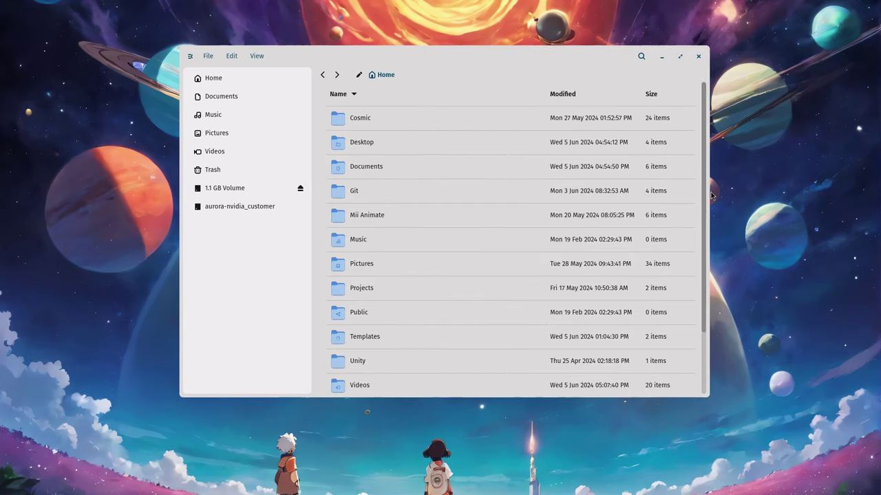
pyautogui.moveTo(711, 192); pyautogui.dragTo(344, 192)
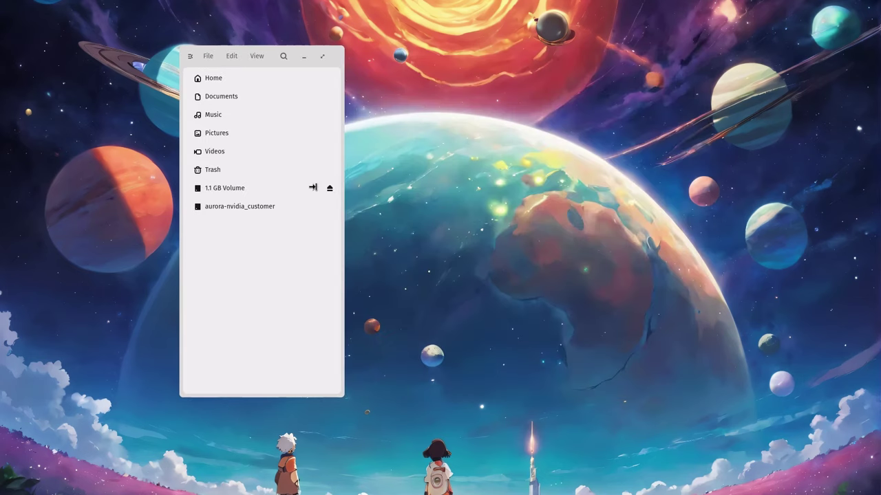